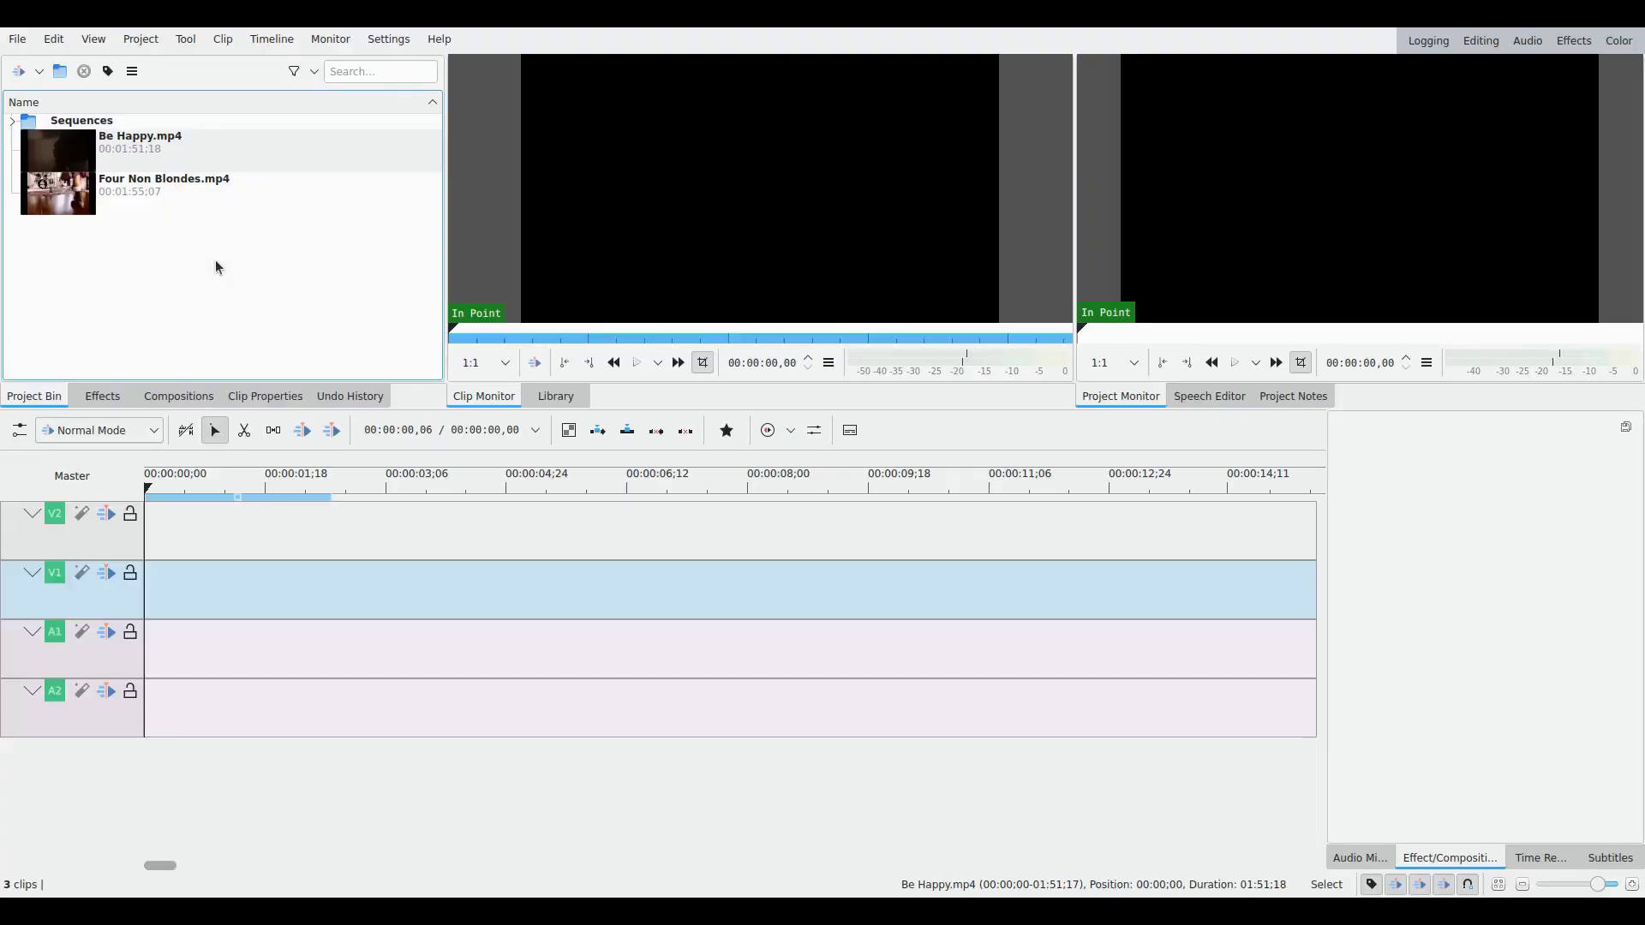
Step: Preview Be Happy.mp4 from the Project Bin in the Clip Monitor
left_click(88, 156)
left_click(88, 156)
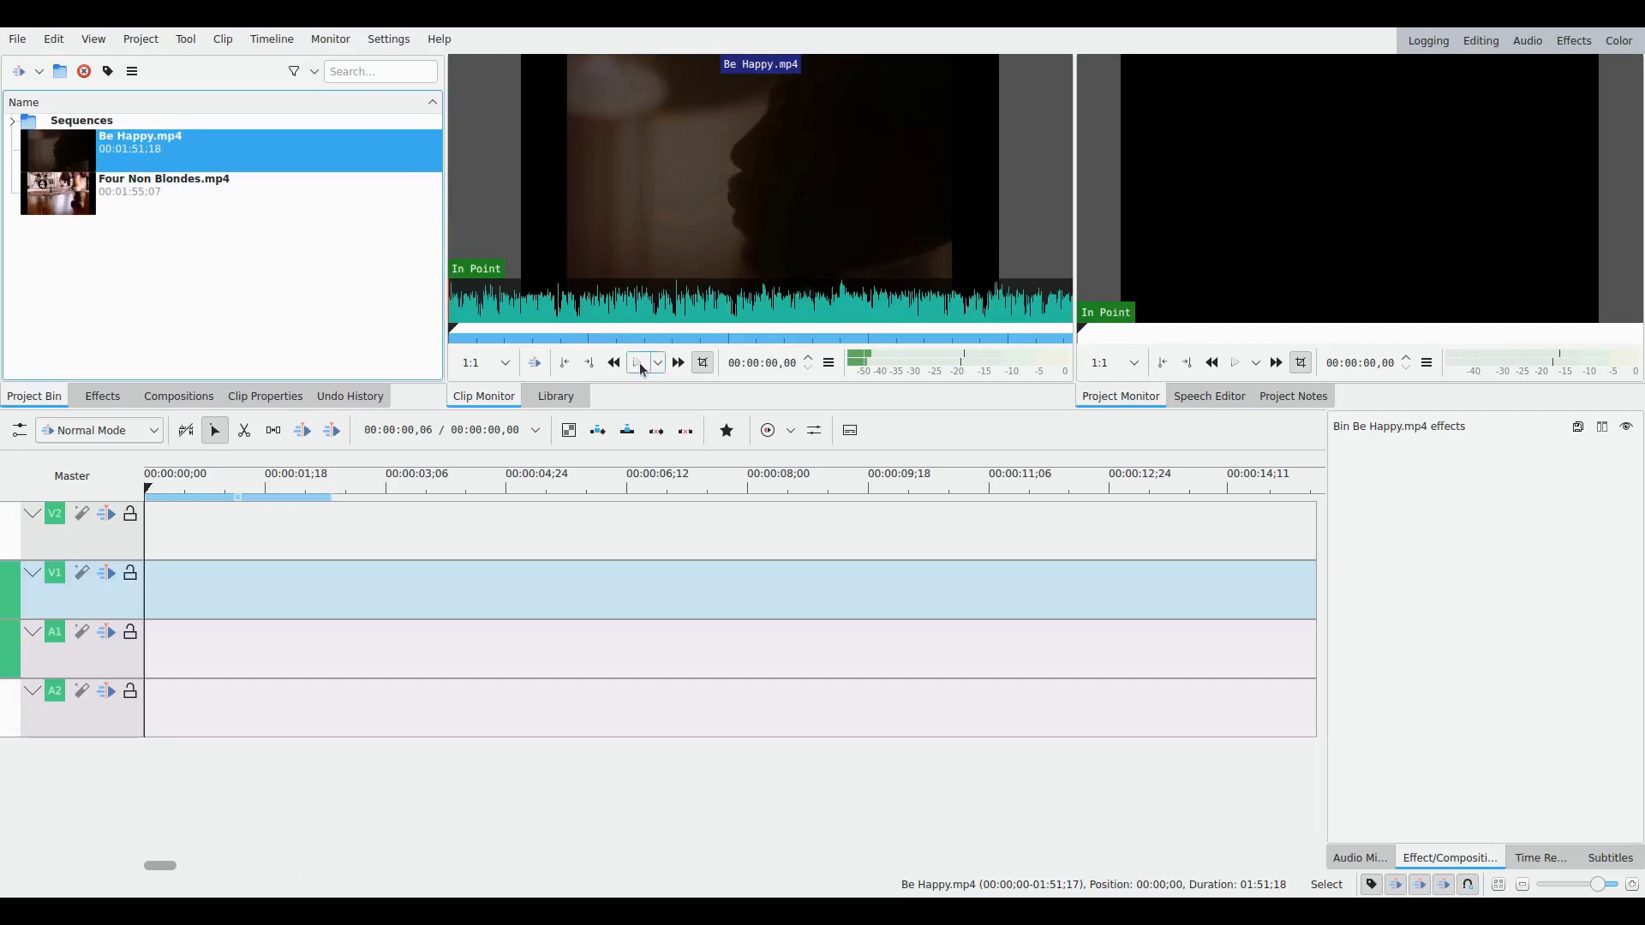
left_click(639, 363)
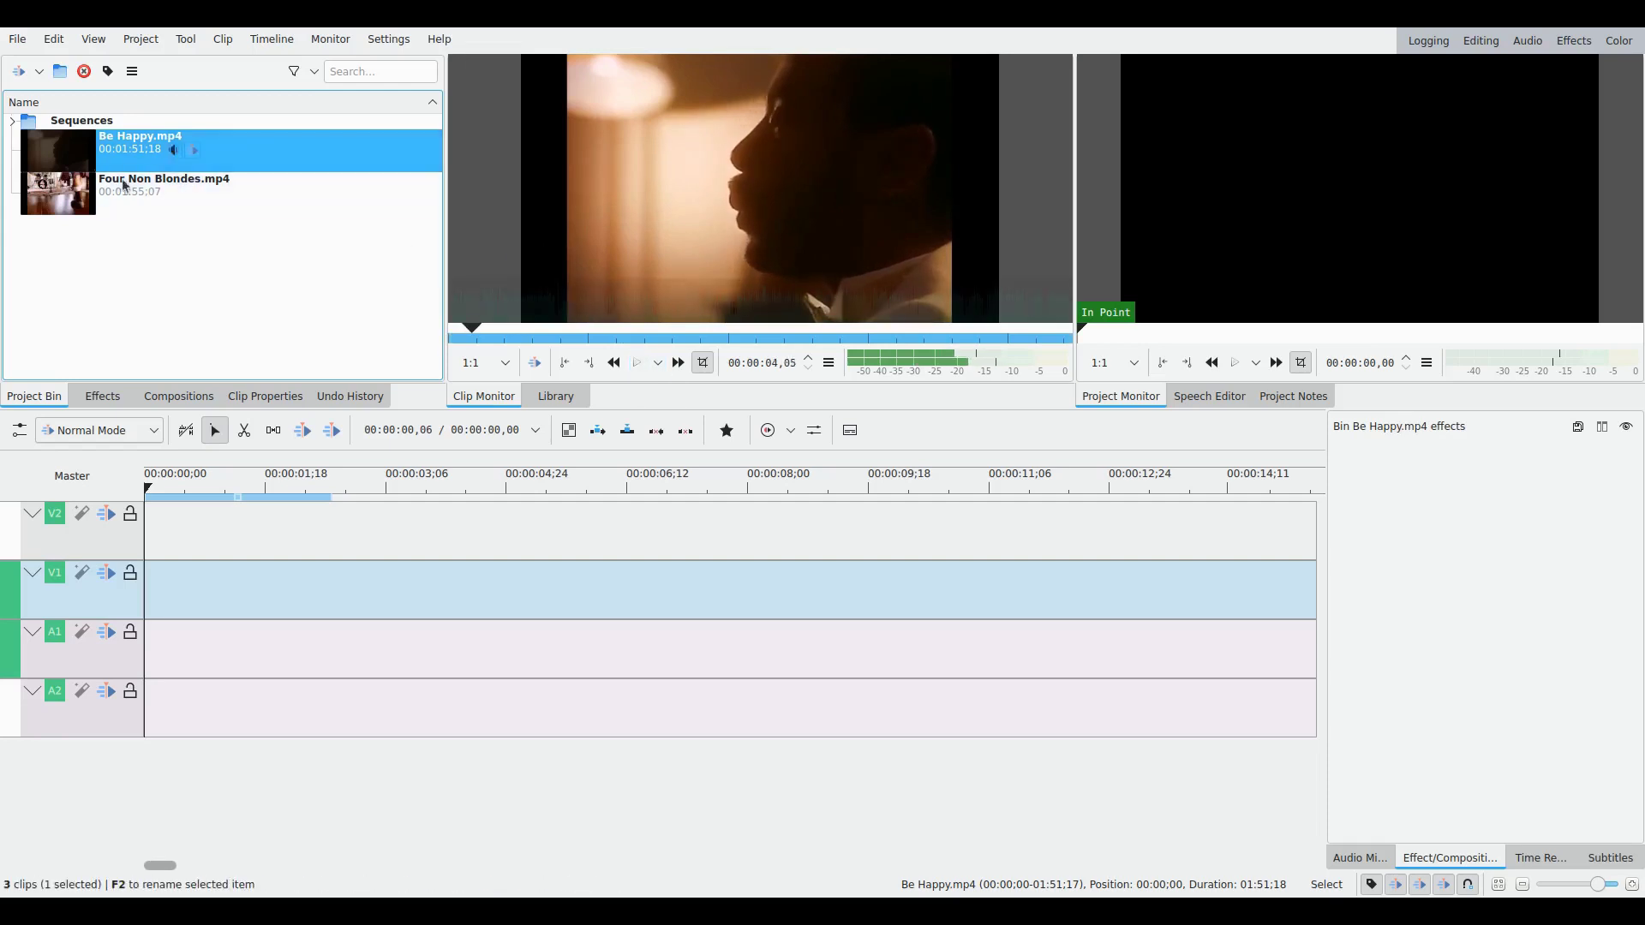
Step: Preview Four Non Blondes.mp4, then stop playback
left_click(203, 183)
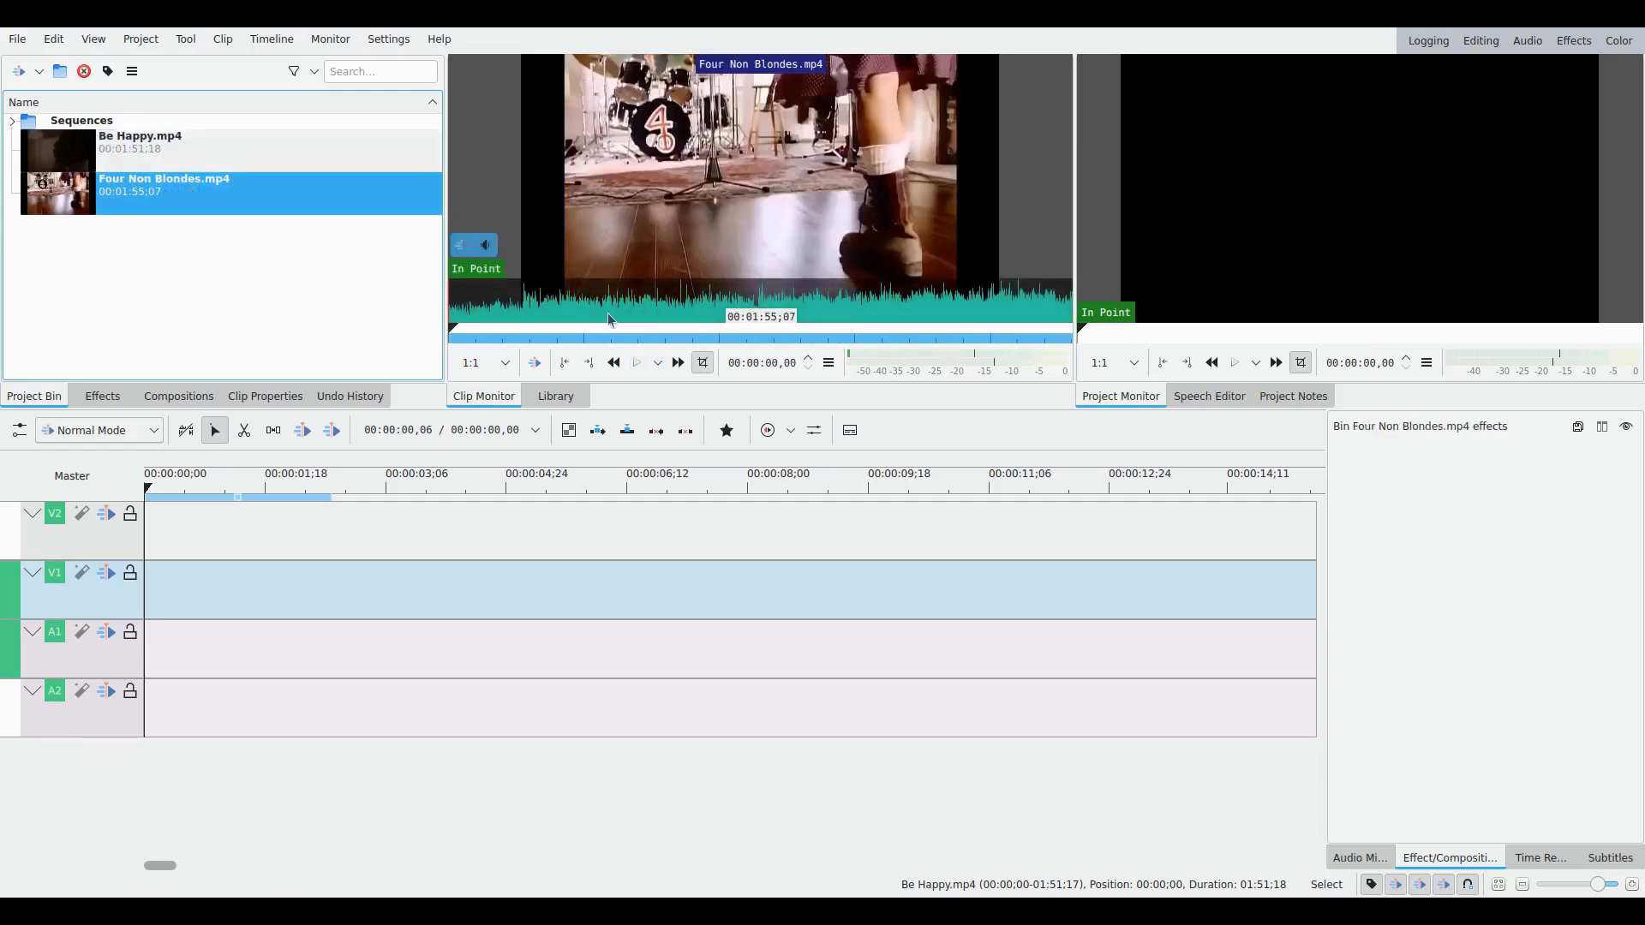
left_click(639, 364)
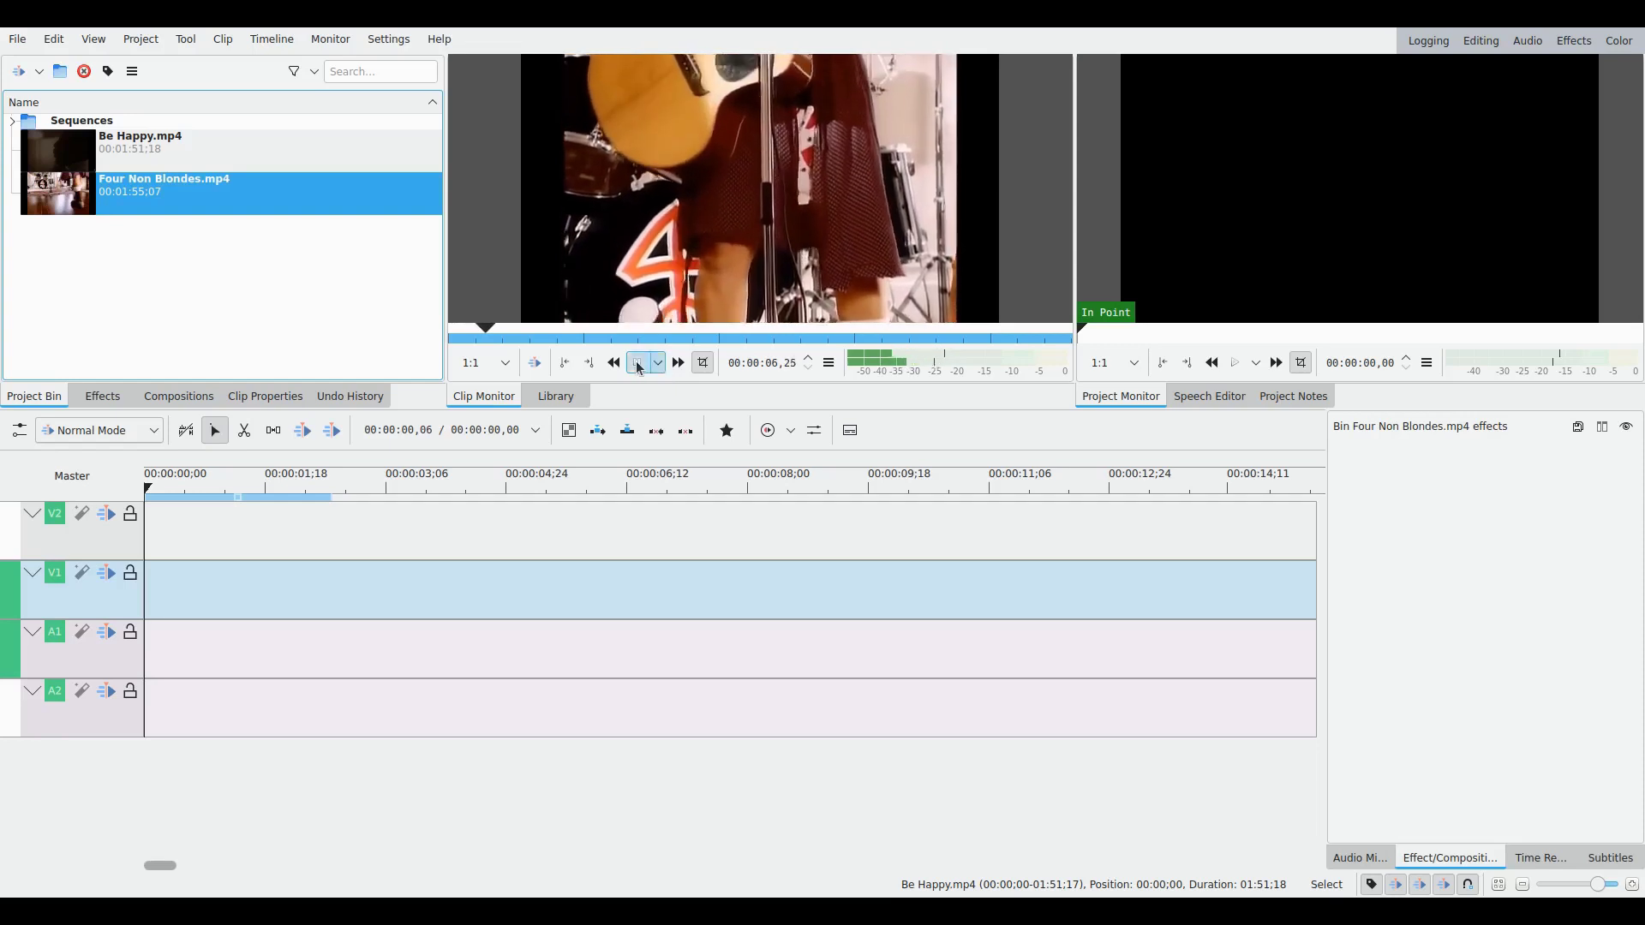
left_click(639, 364)
Step: Place Be Happy.mp4 on V1/A1 and Four Non Blondes.mp4 on V2/A2, both starting at zero
mouse_move(82, 151)
left_mouse_down()
mouse_move(145, 478)
mouse_move(145, 601)
left_mouse_up()
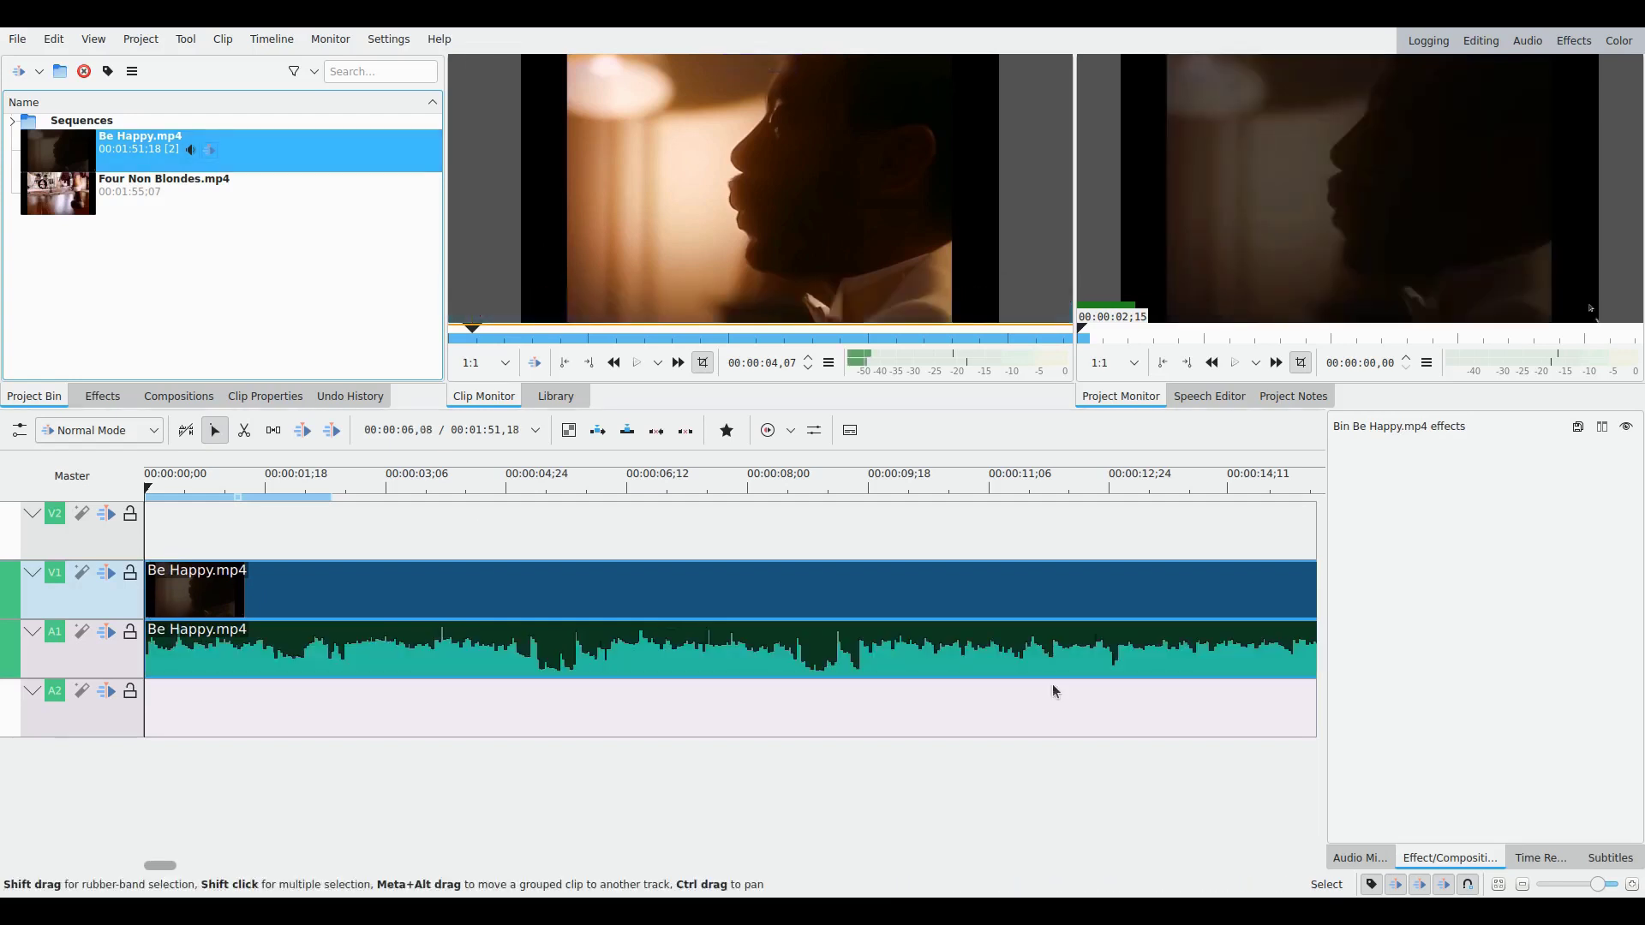
left_click(1498, 884)
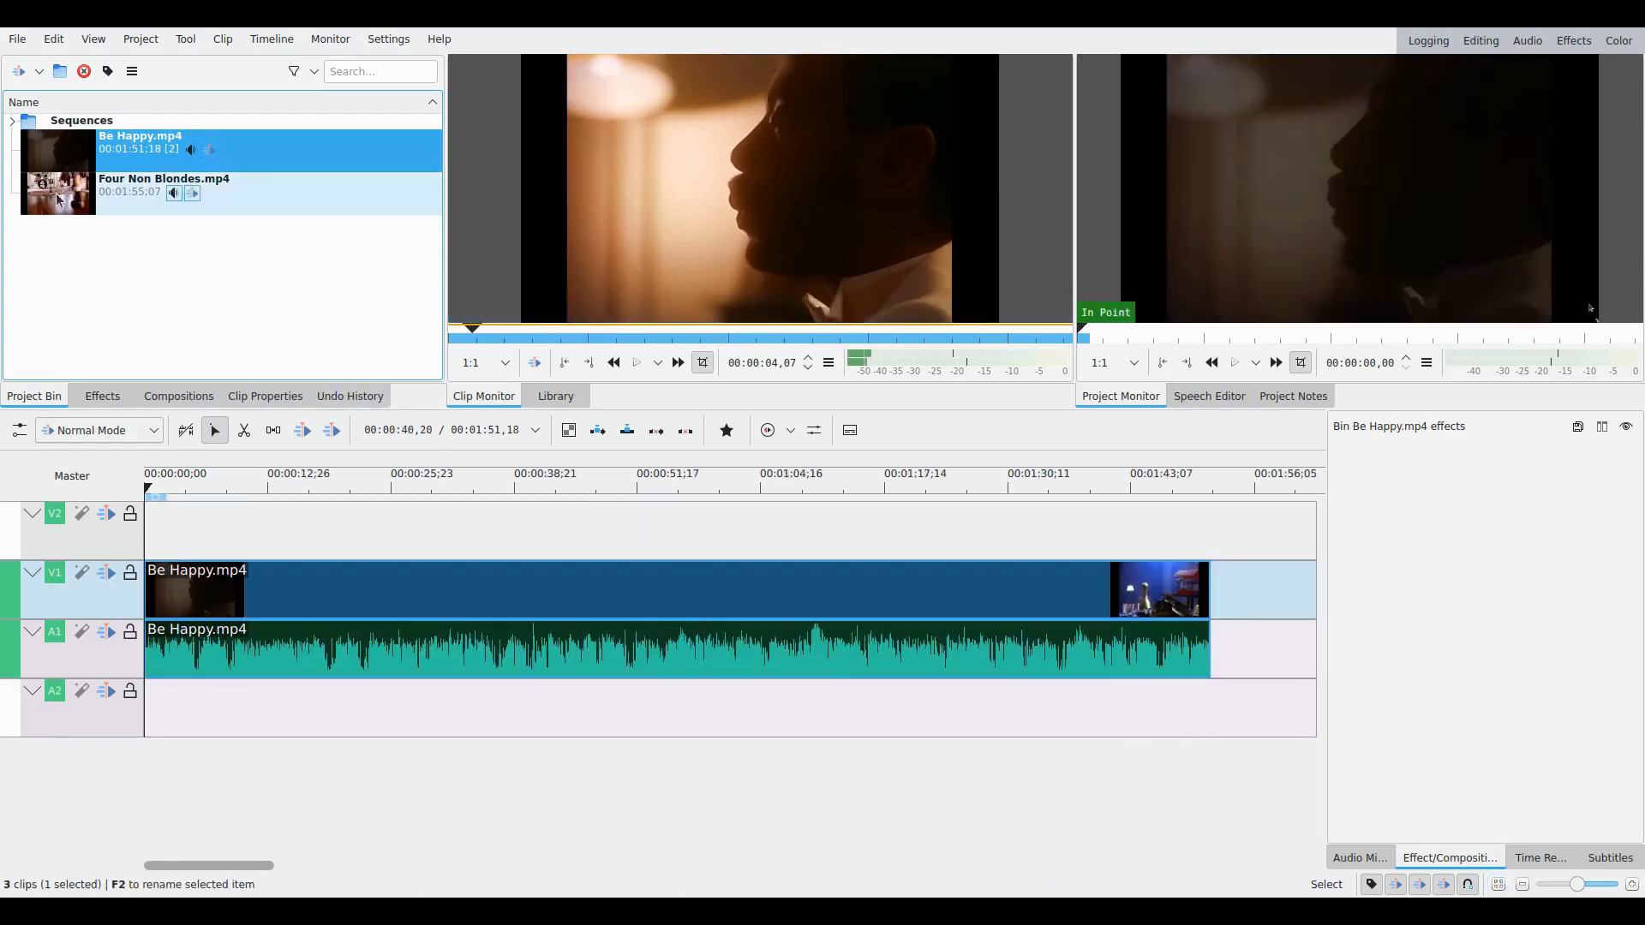
left_click_drag(58, 200, 166, 639)
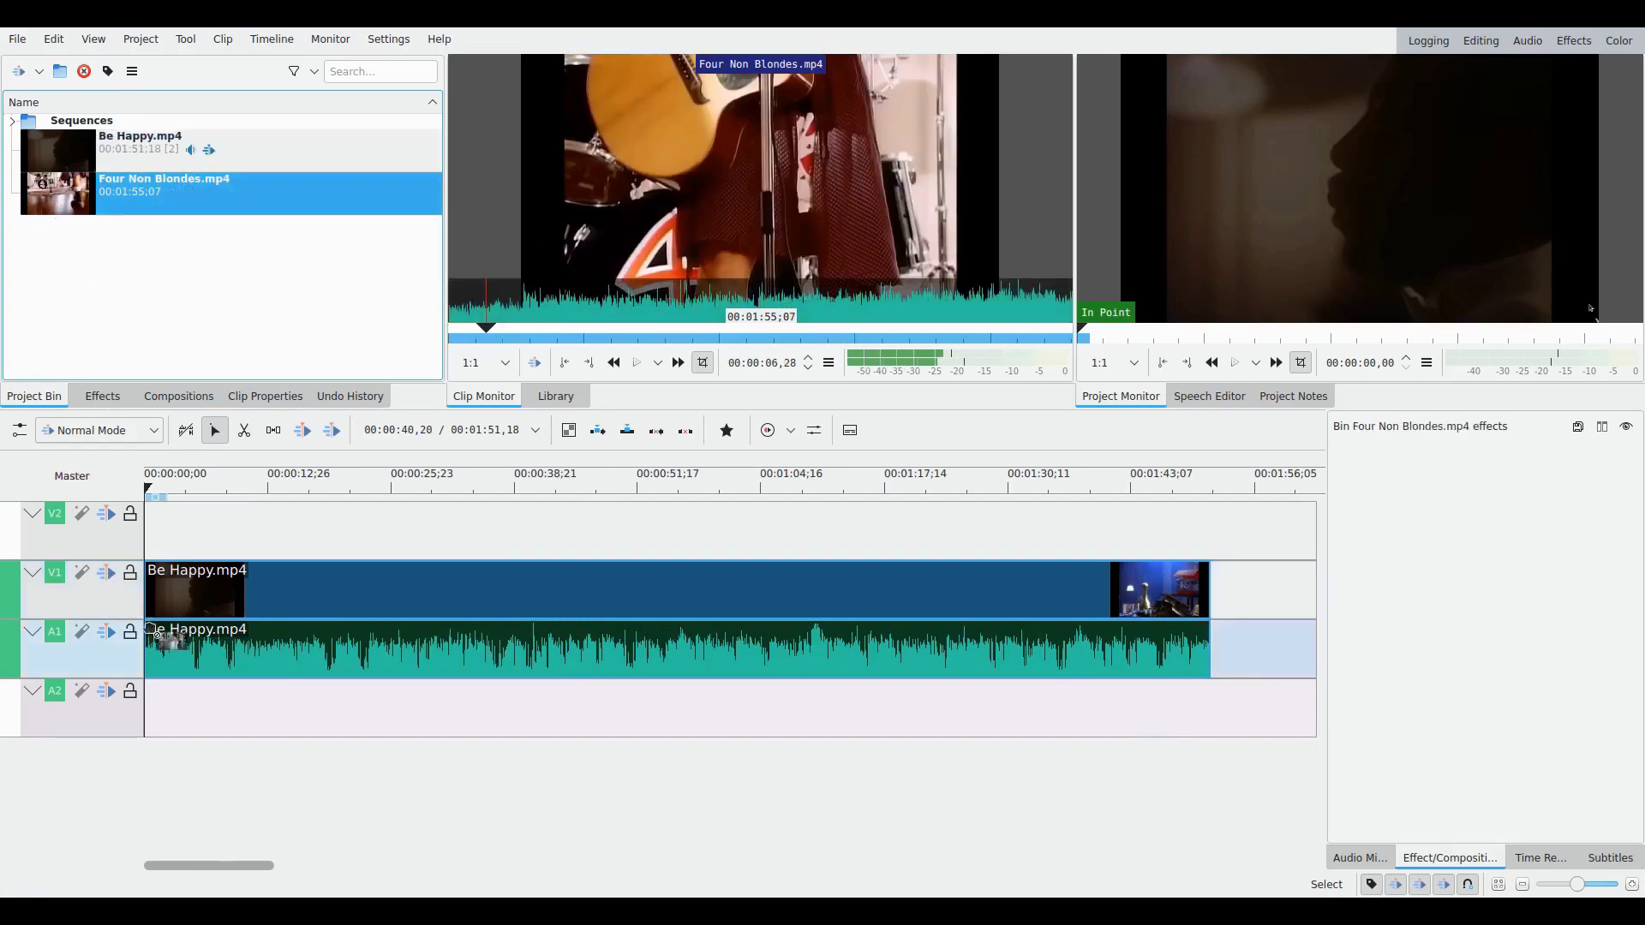
left_click_drag(164, 639, 255, 708)
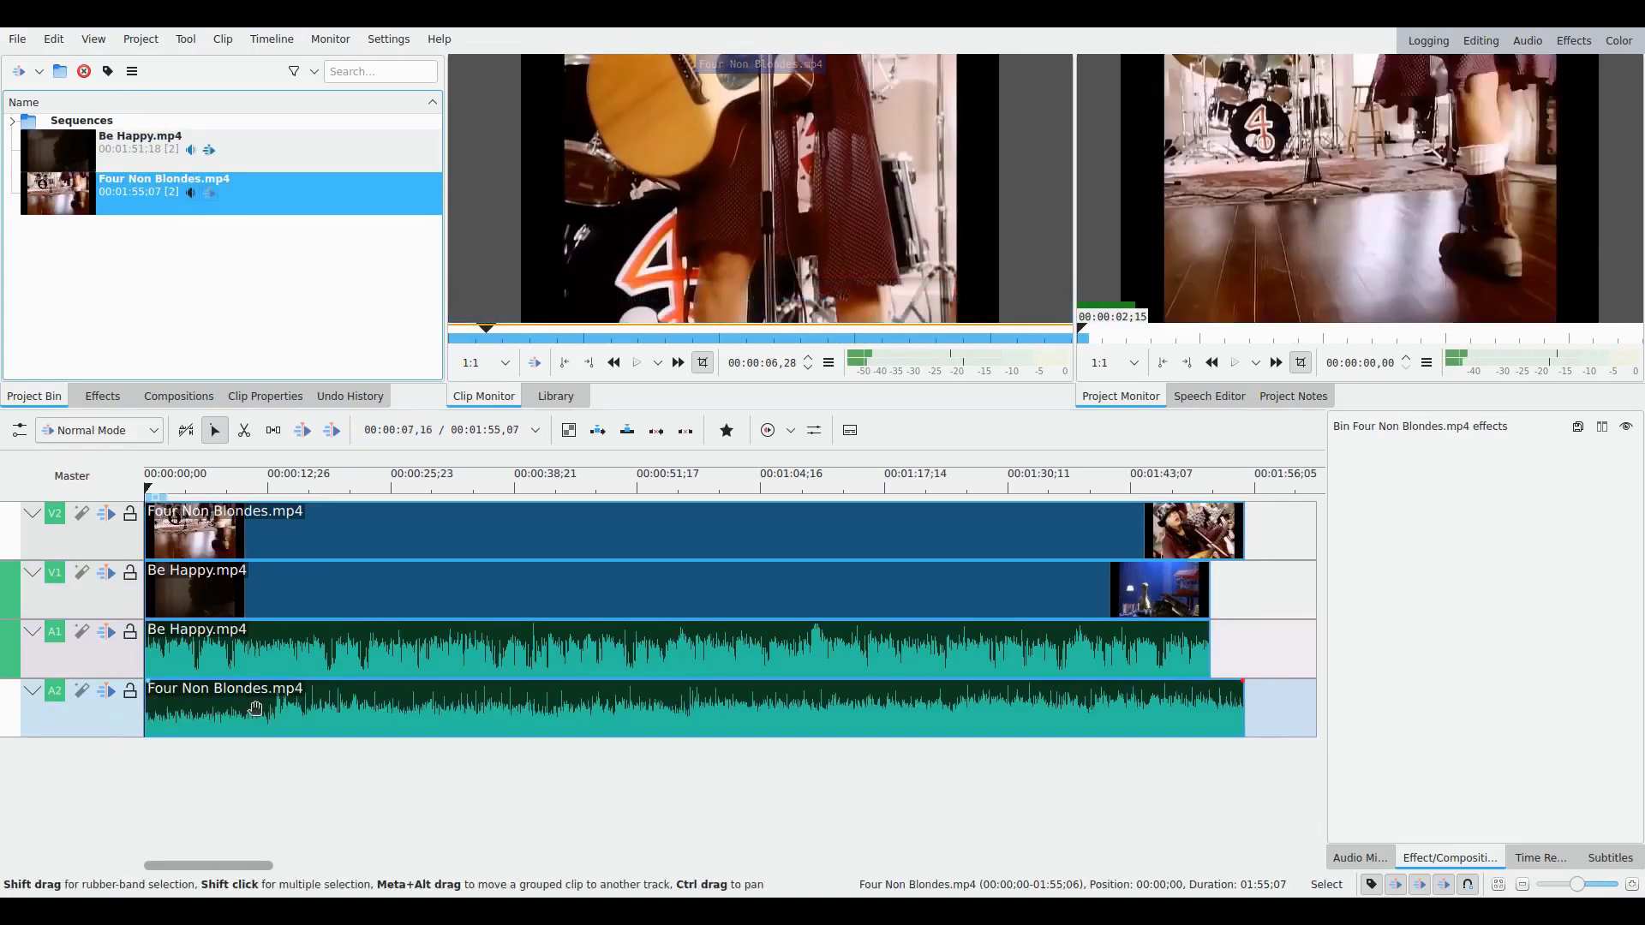
left_click(1243, 525)
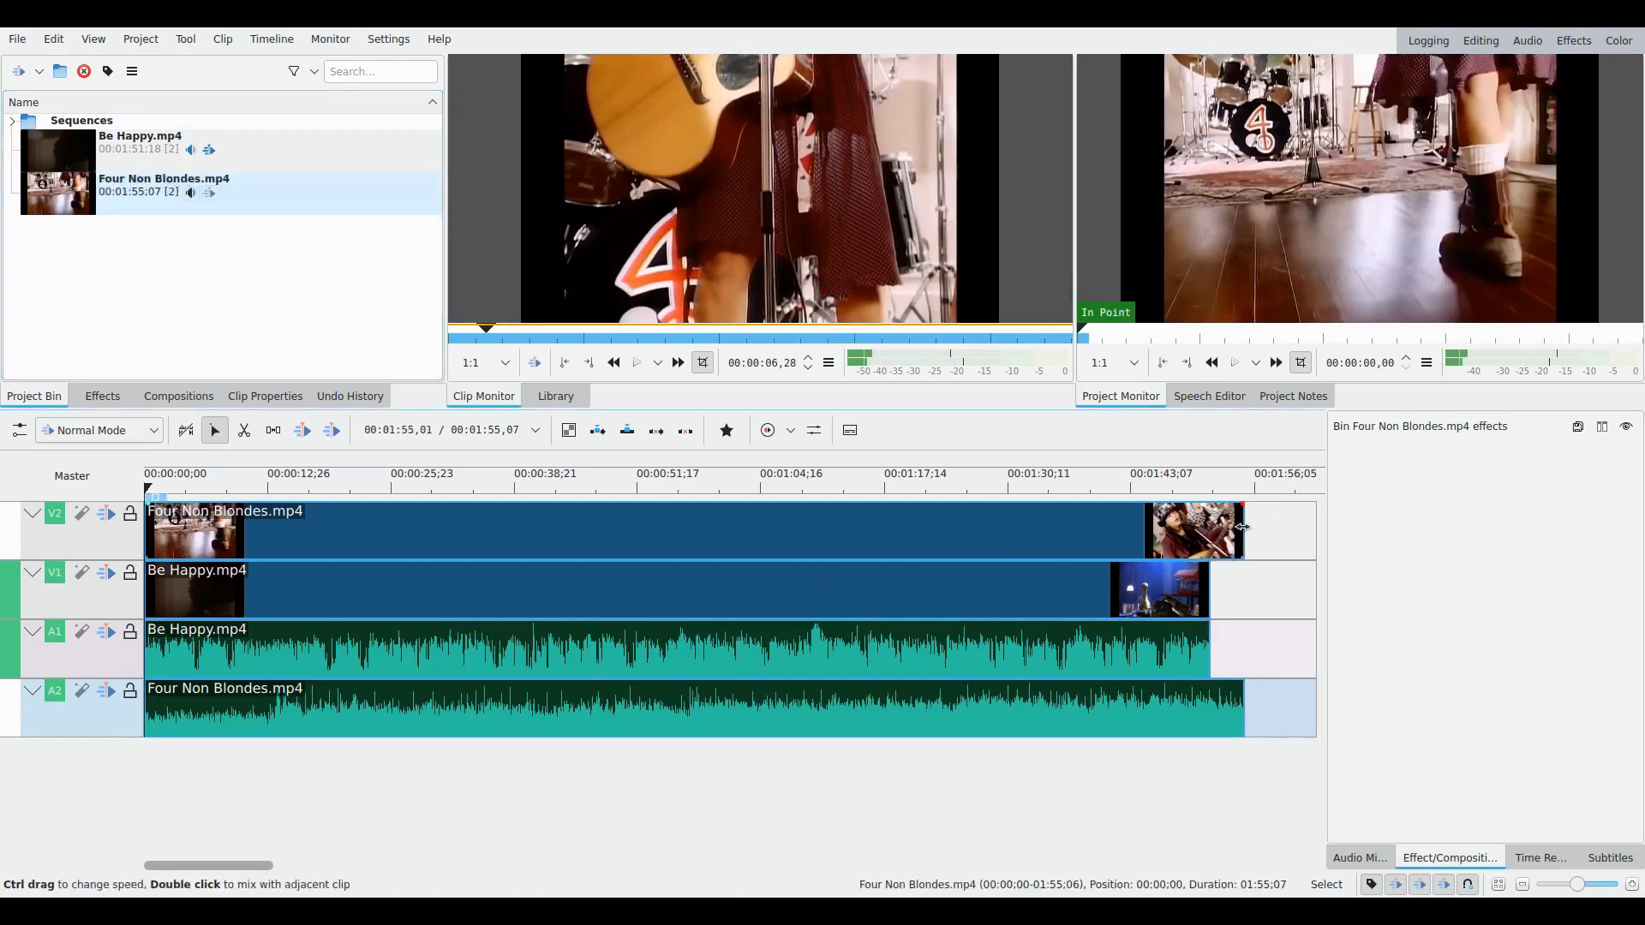
Step: Set the Four Non Blondes clip to 103% speed, play back the timeline, and rewind
left_click_drag(1235, 528, 1209, 537, "ctrl")
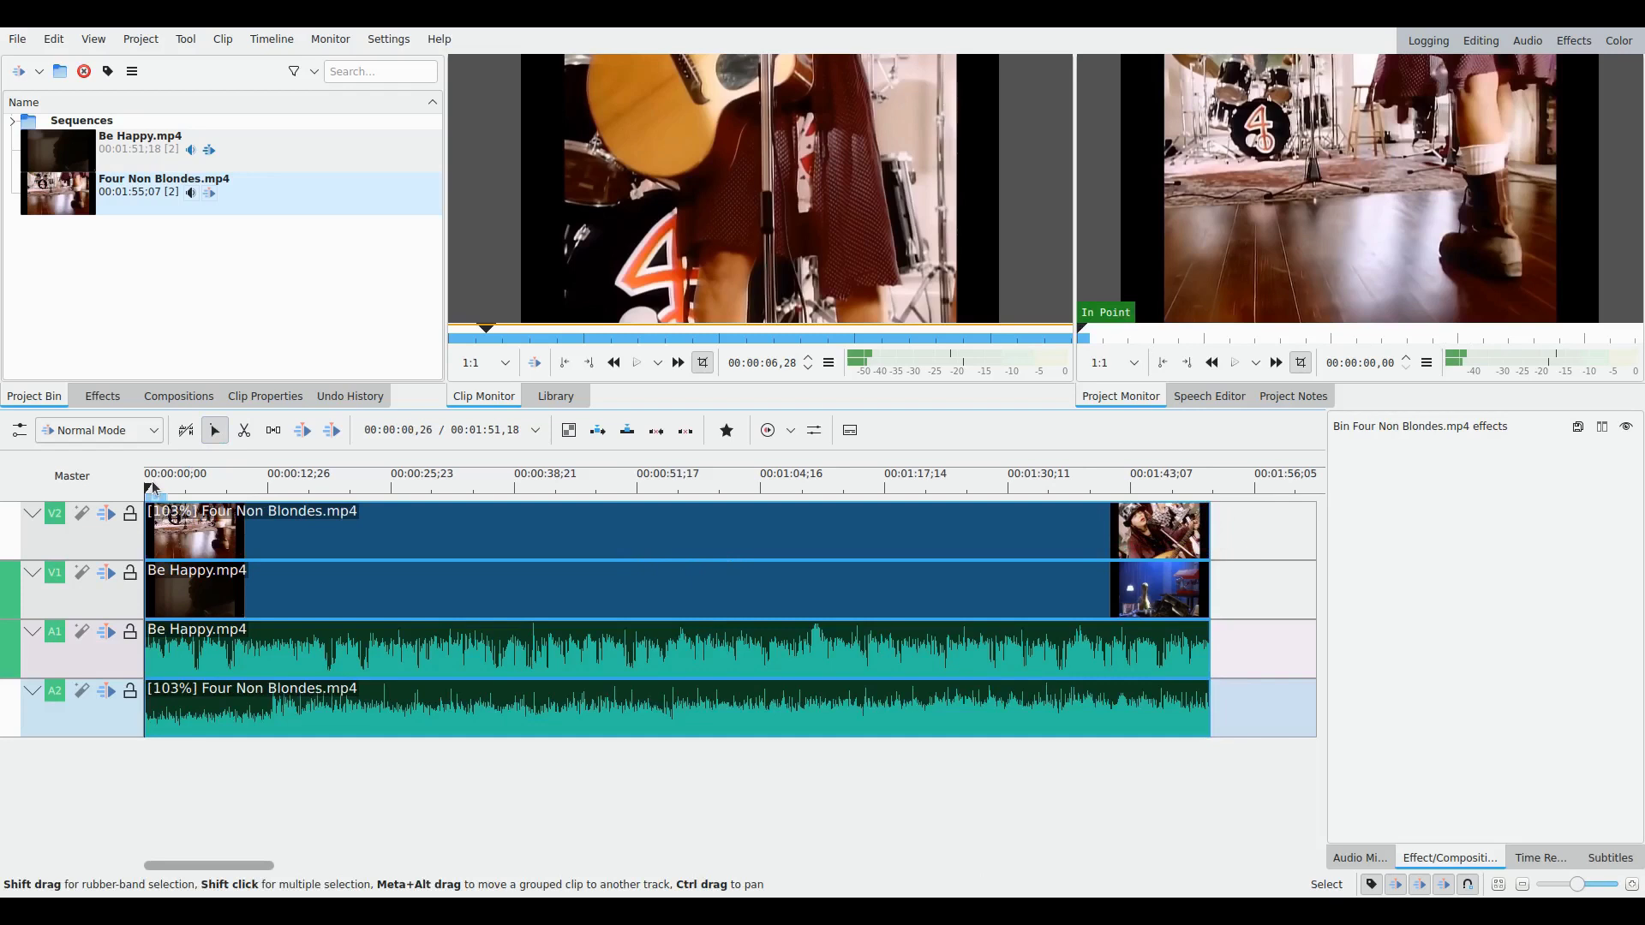
key("space")
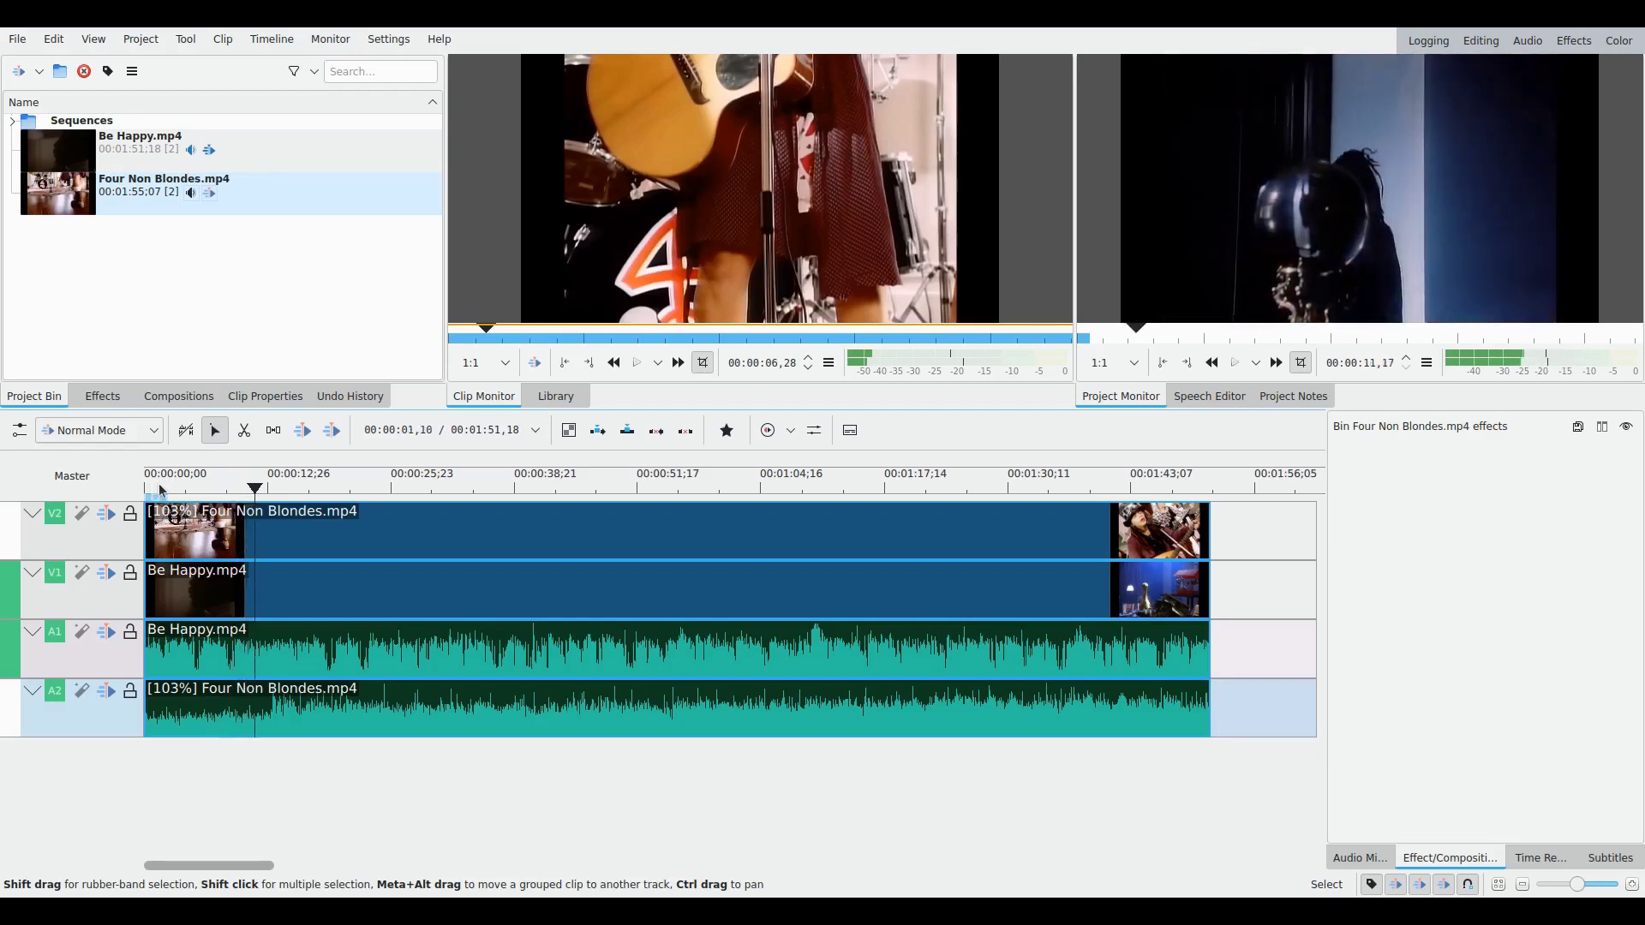
left_click_drag(154, 486, 132, 487)
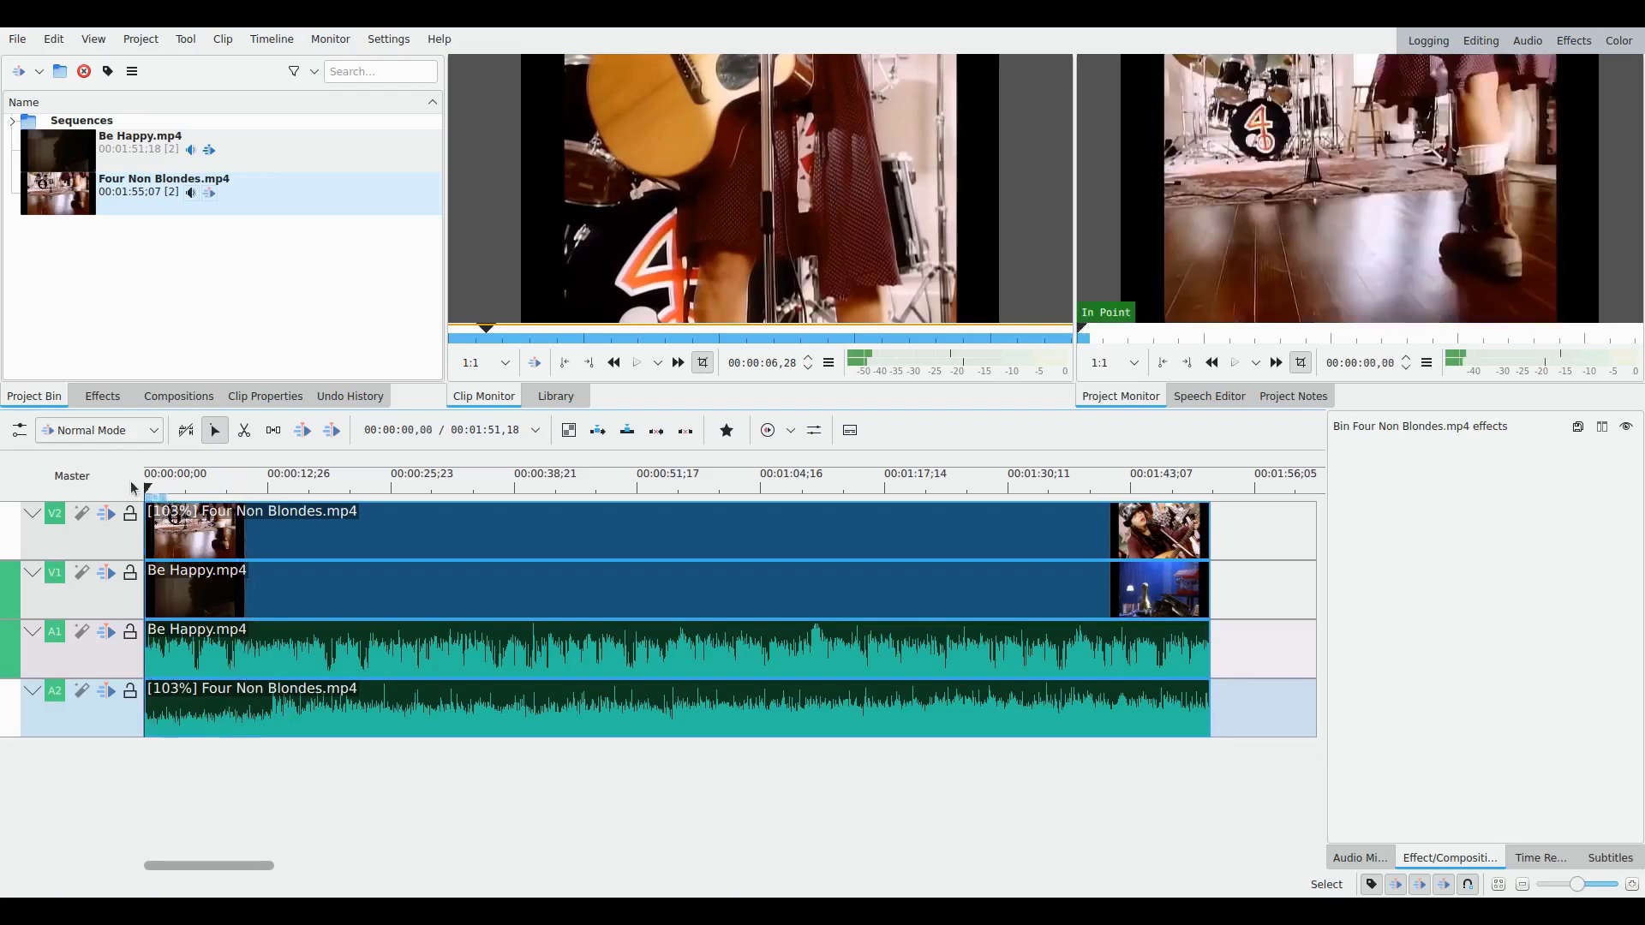
Step: Apply AM pitchshifter to the Four Non Blondes audio on A2 with pitch shift 1.083
left_click(103, 397)
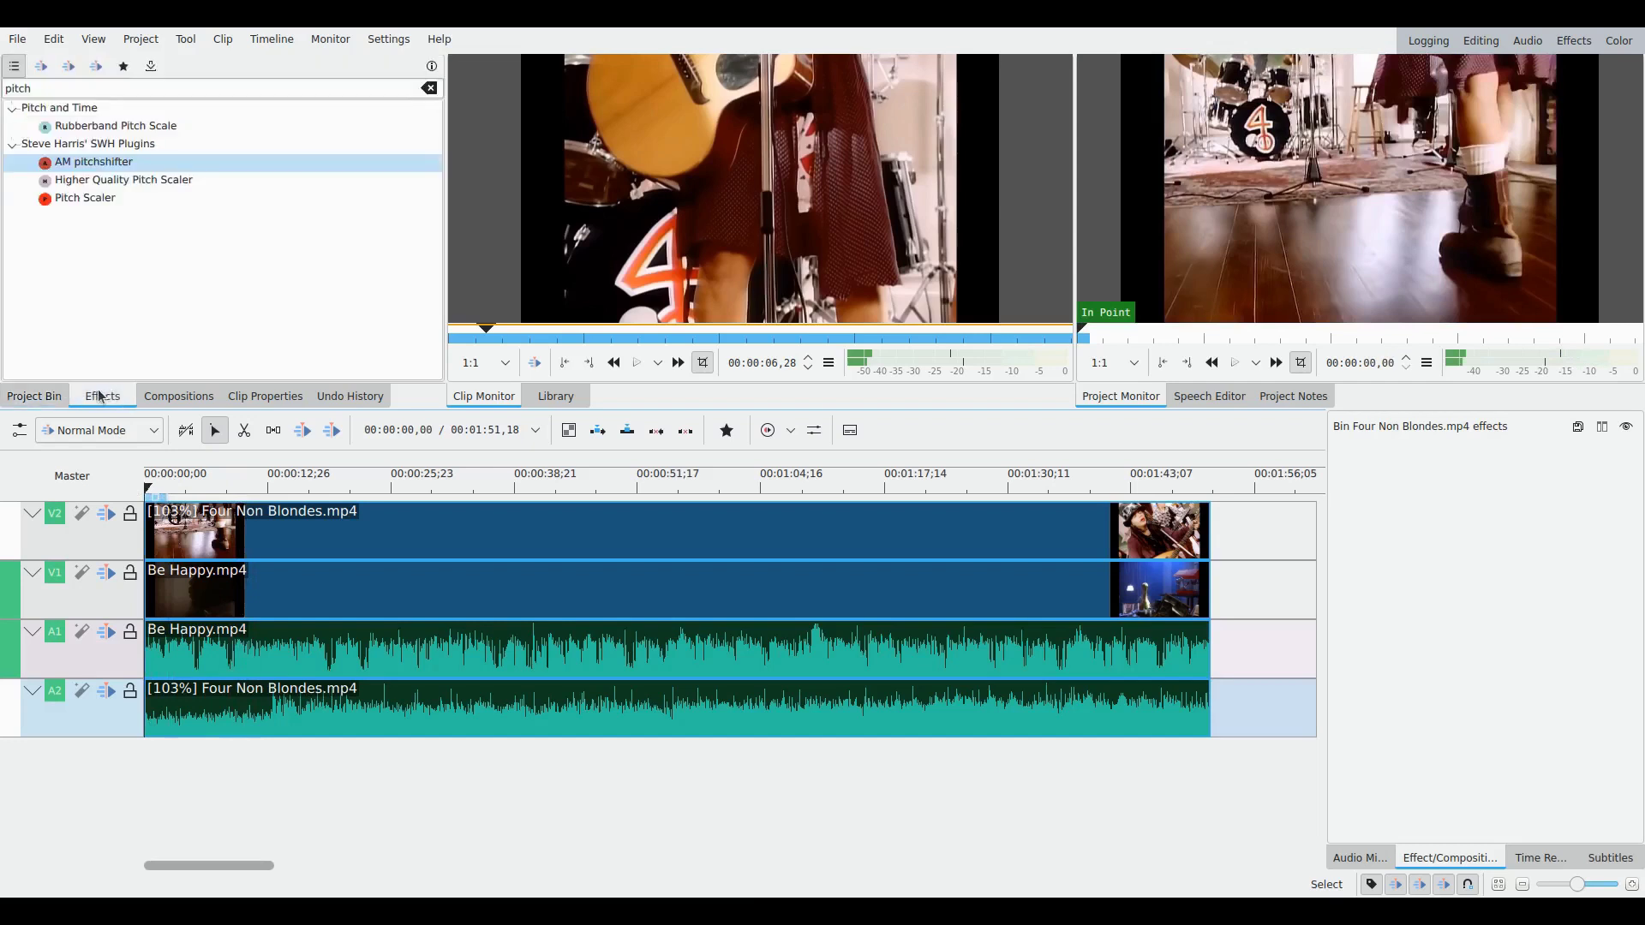
left_click(92, 165)
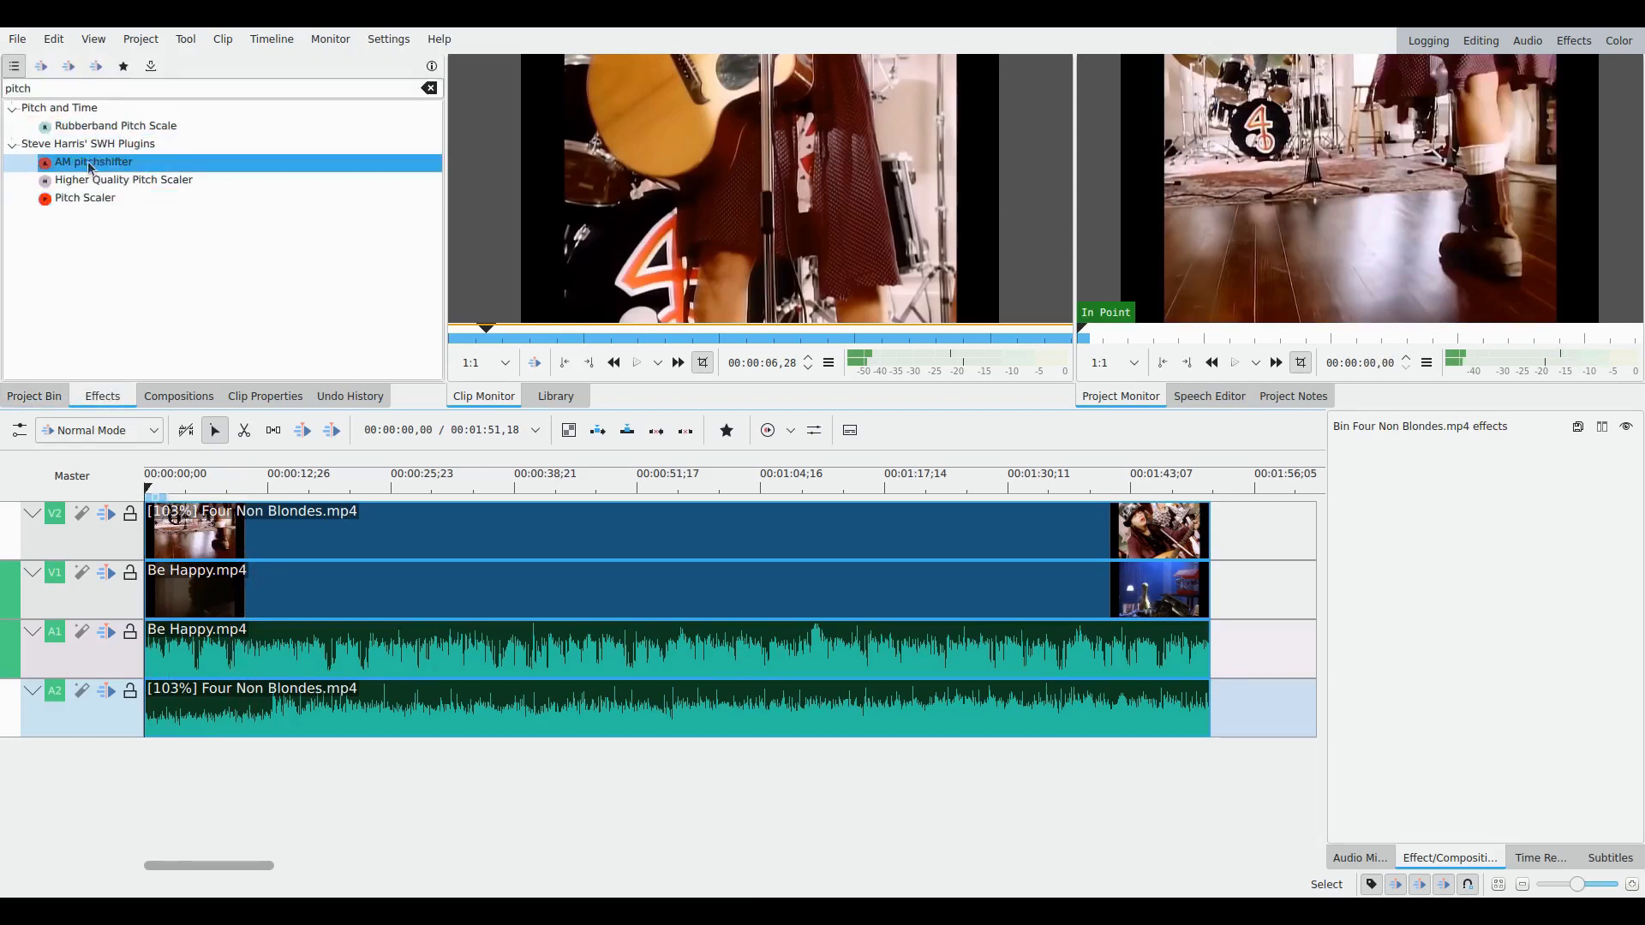
left_click_drag(87, 160, 213, 552)
left_click_drag(196, 723, 196, 723)
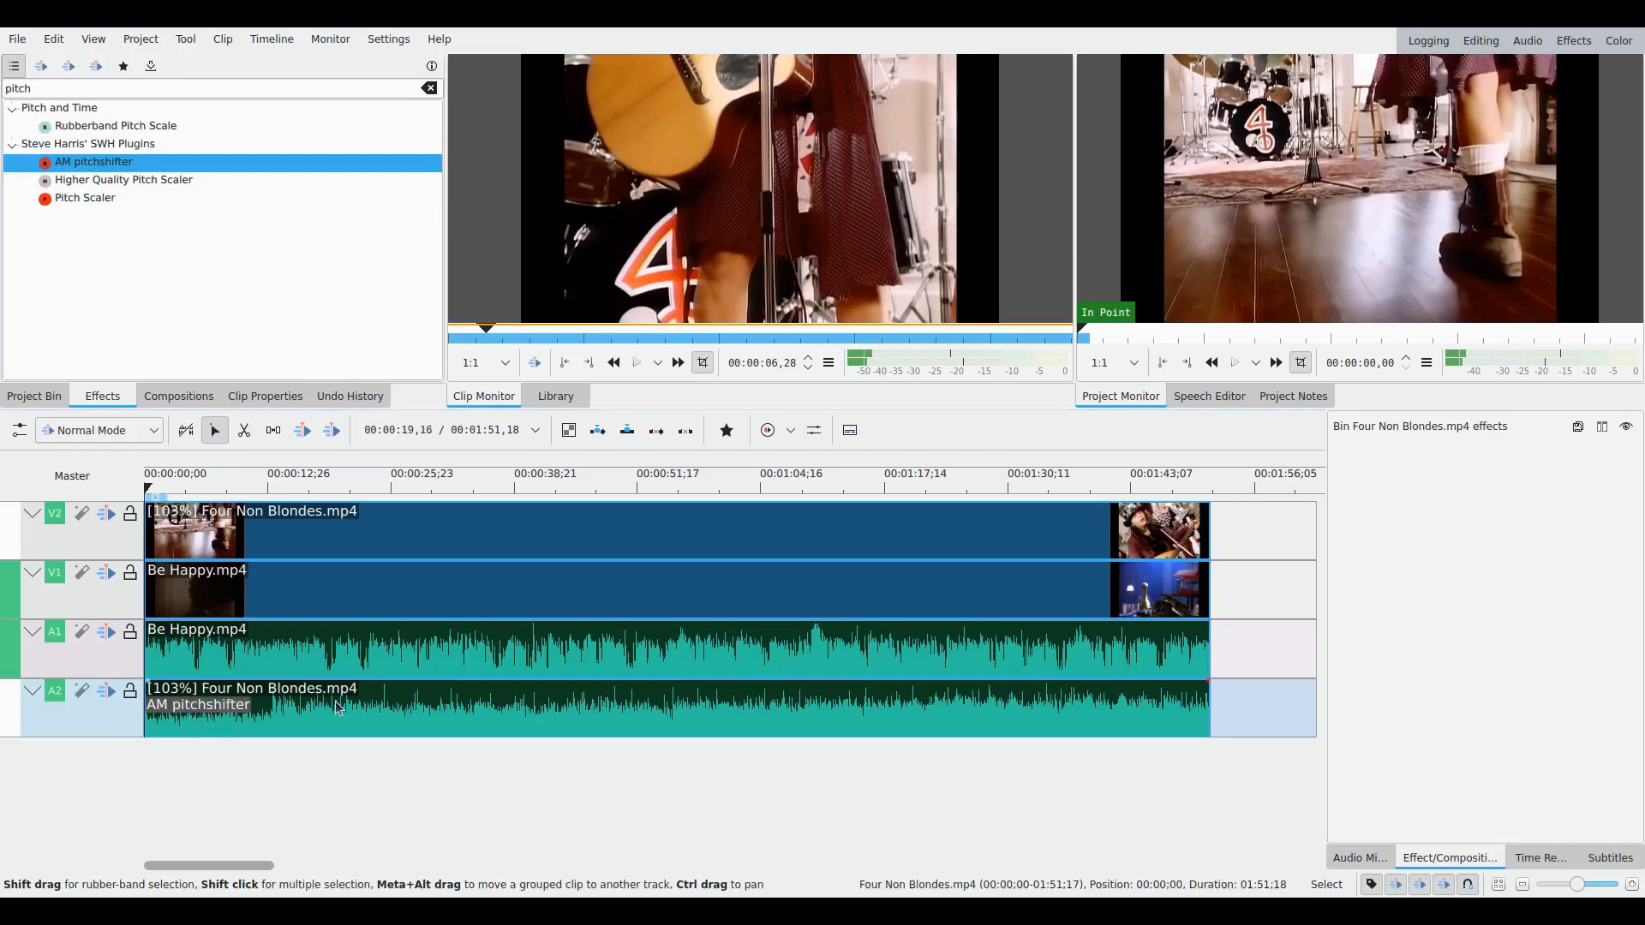
left_click(197, 724)
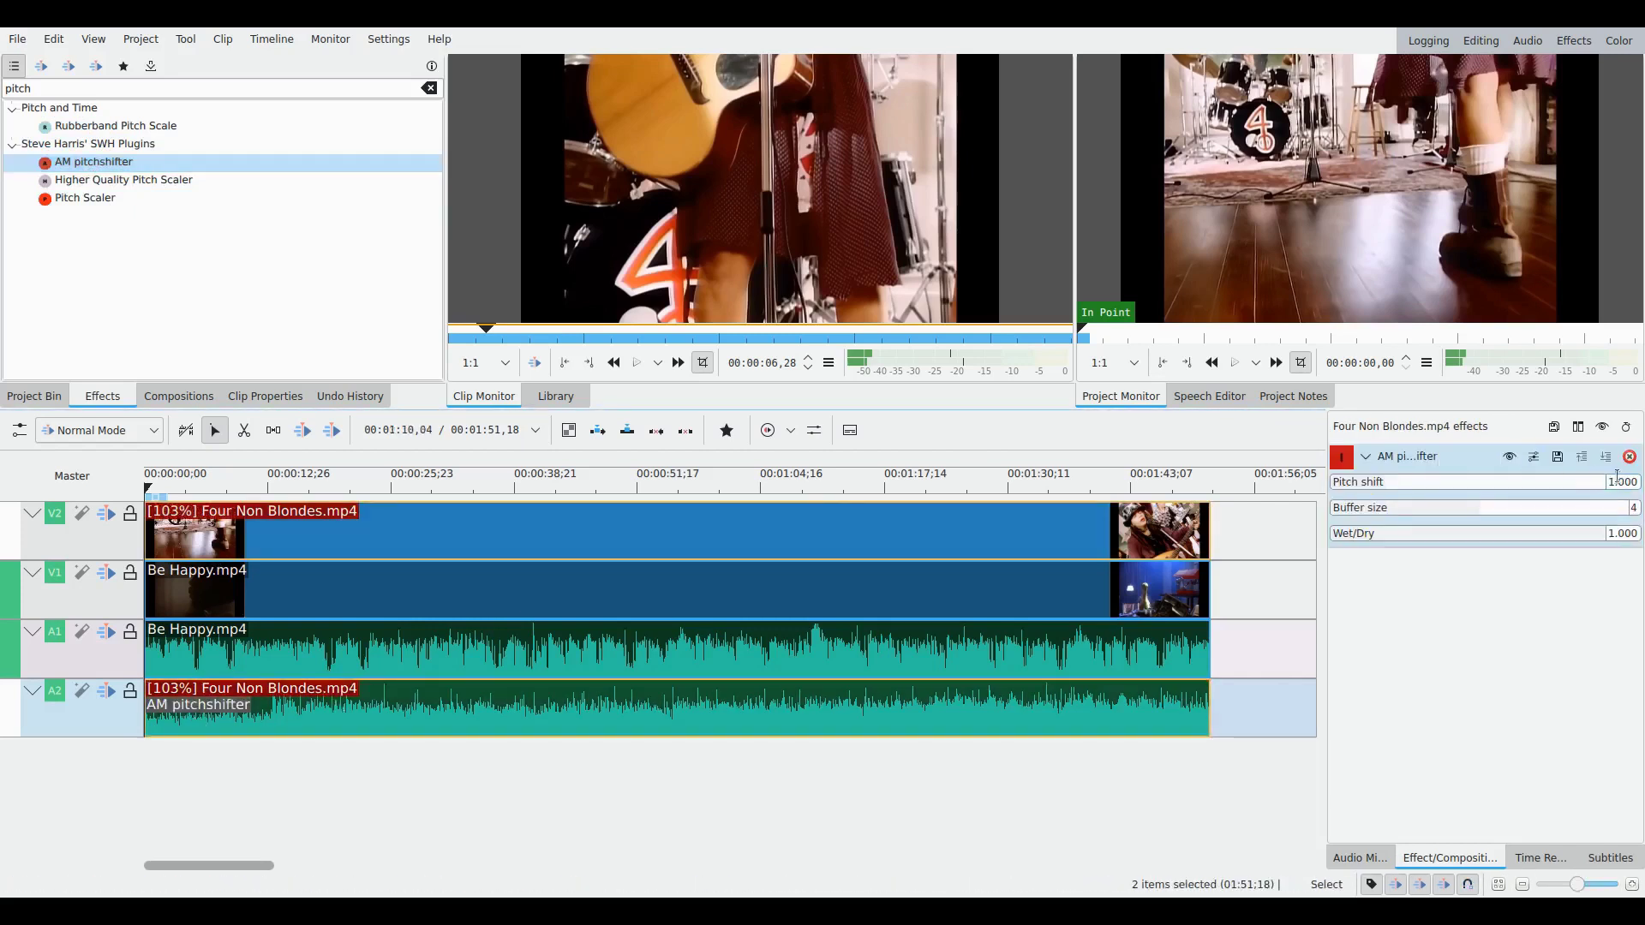
left_click(1623, 512)
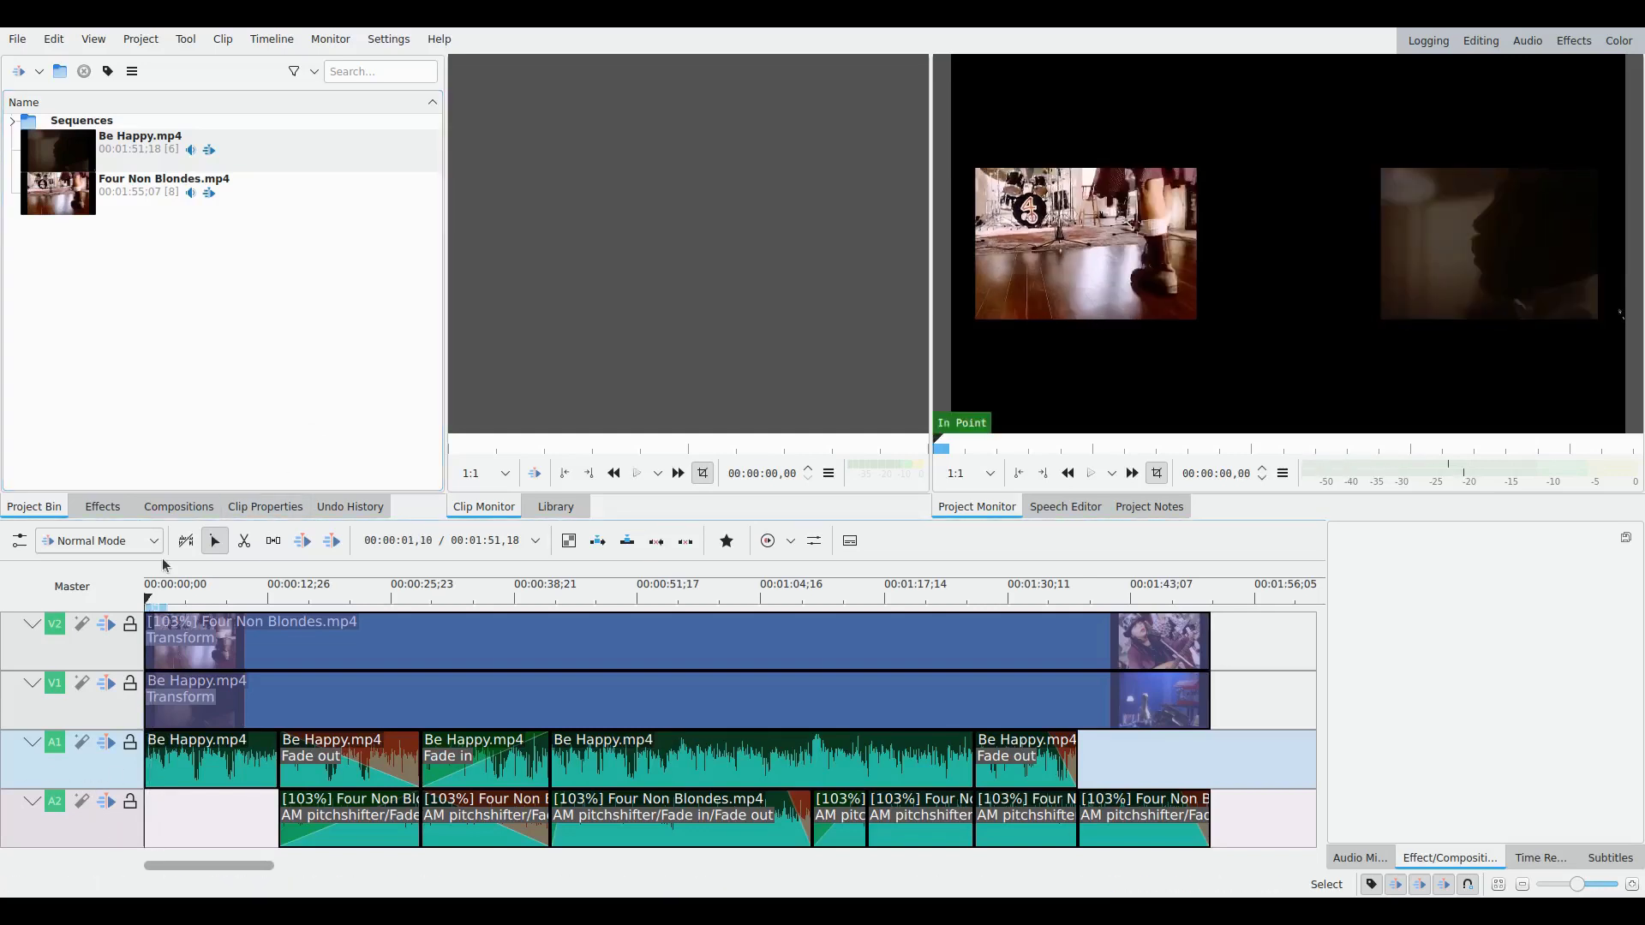
key("space")
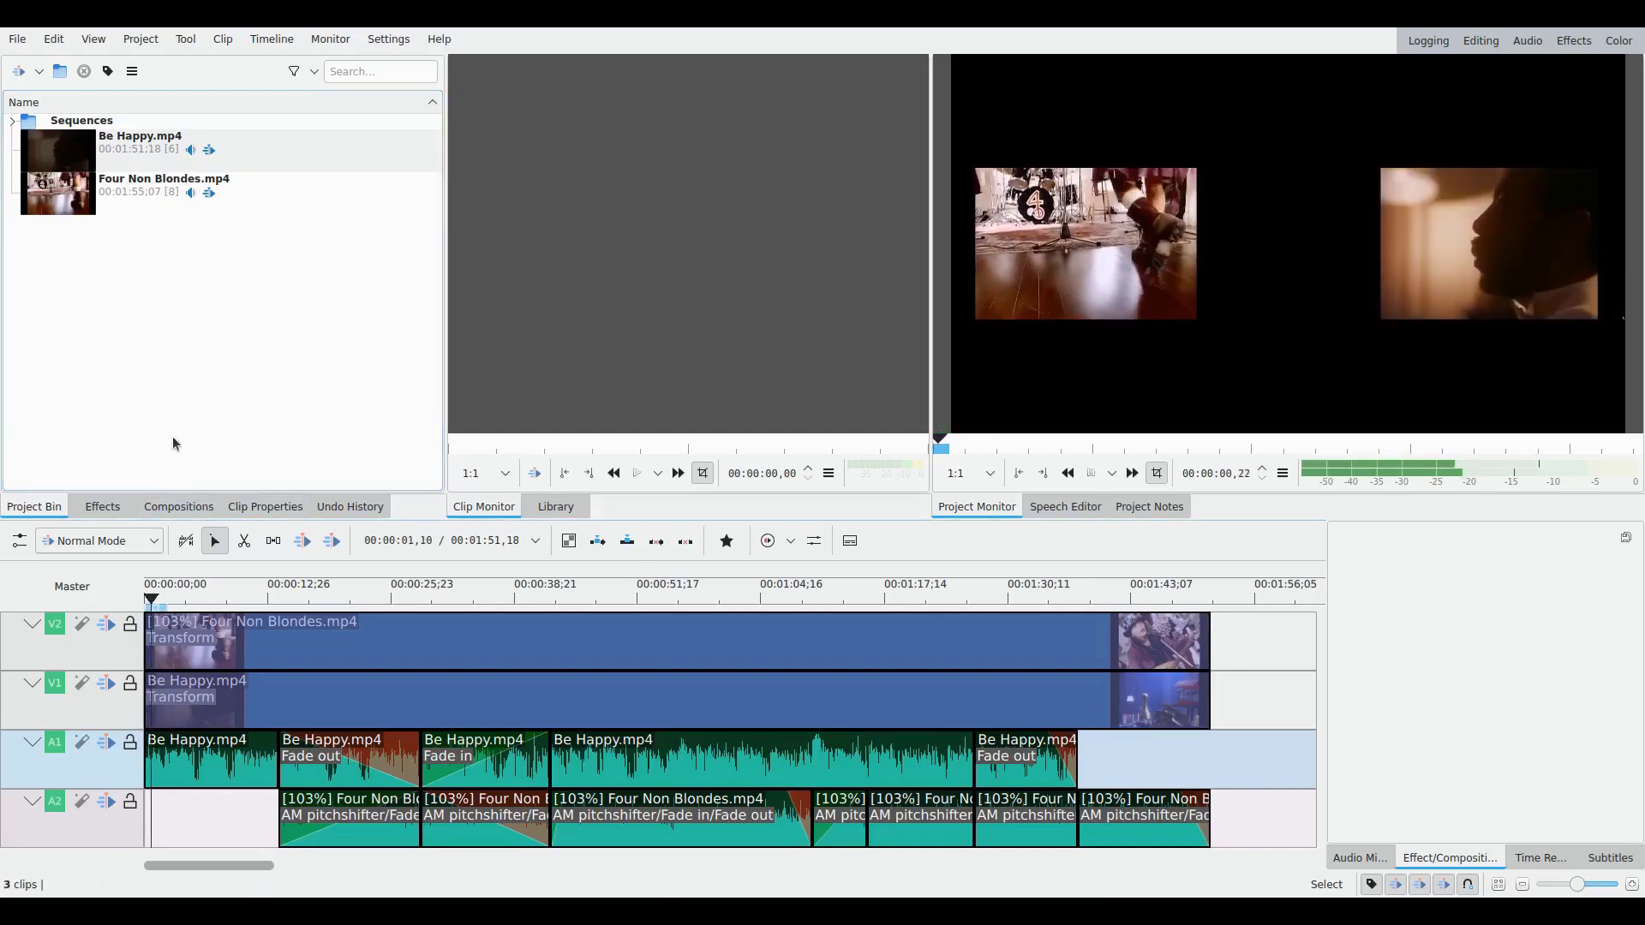